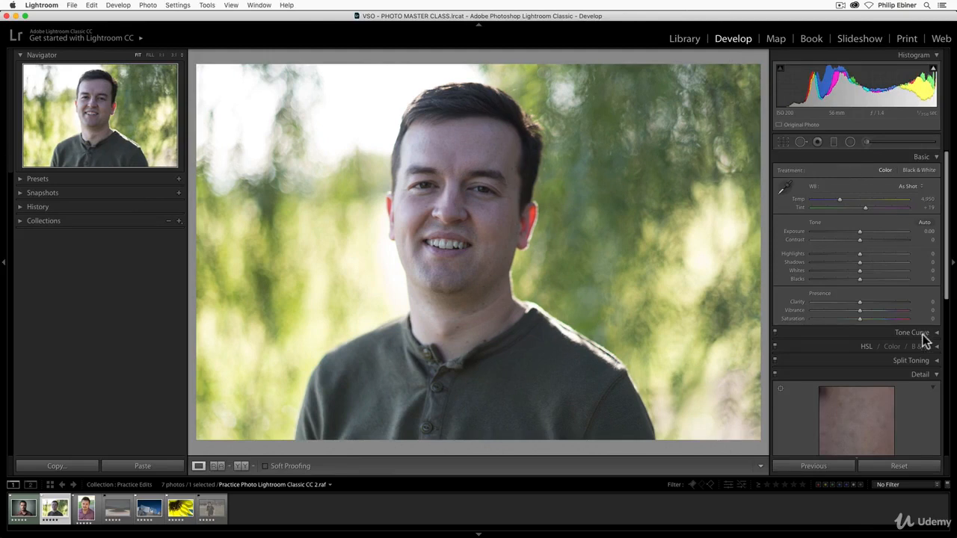
Collapse the Detail, Effects and Basic adjustment sections so every develop section is closed
left_click(935, 374)
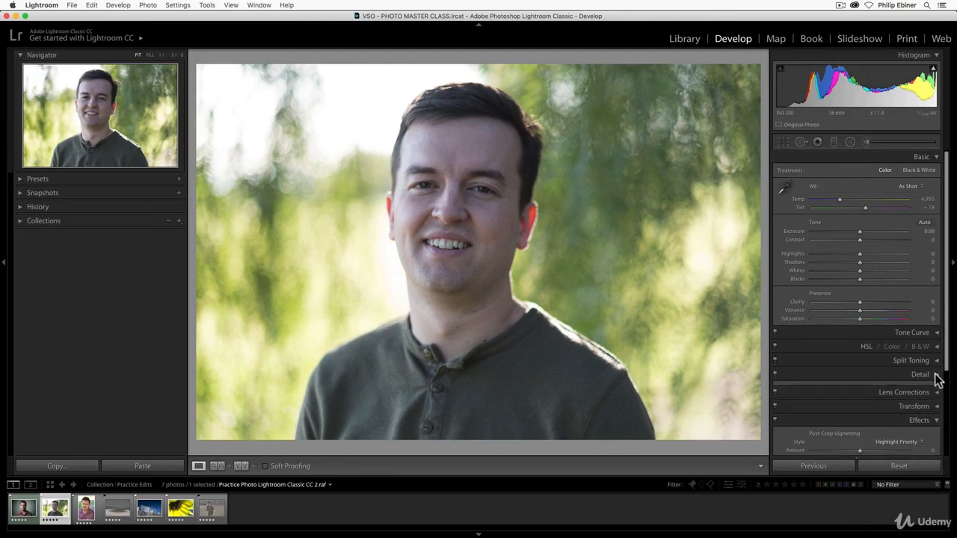
left_click(936, 420)
left_click(937, 158)
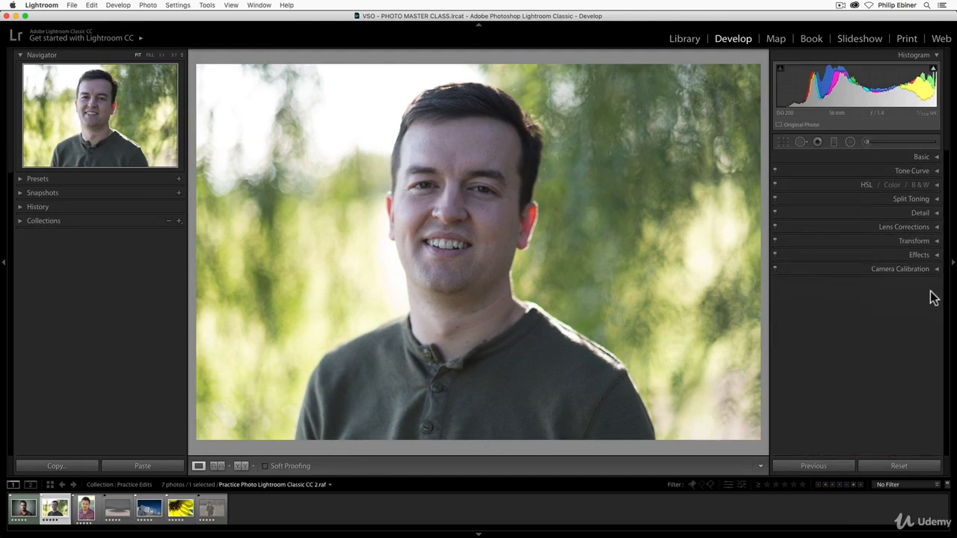
View the Basic and Tone Curve adjustments one after the other, collapsing each section again
left_click(938, 160)
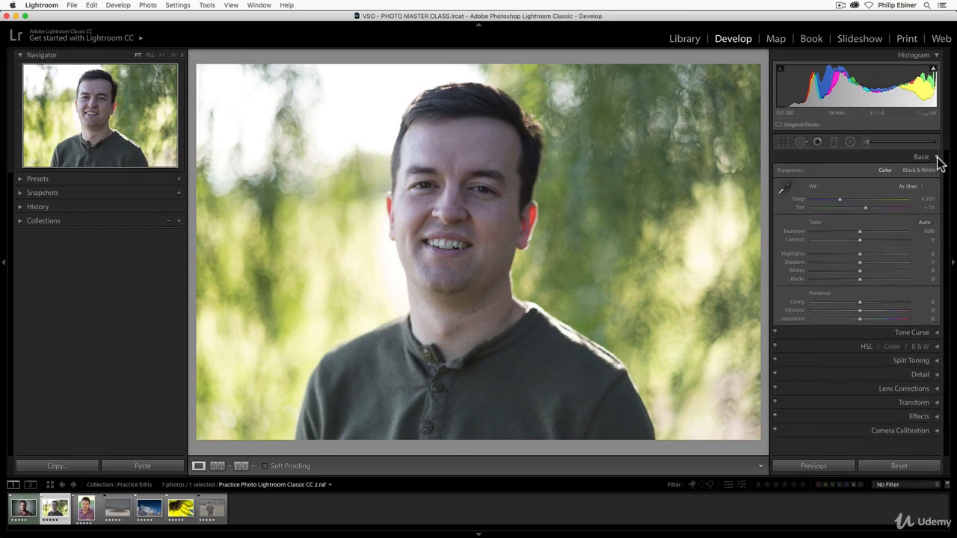
left_click(937, 160)
left_click(936, 170)
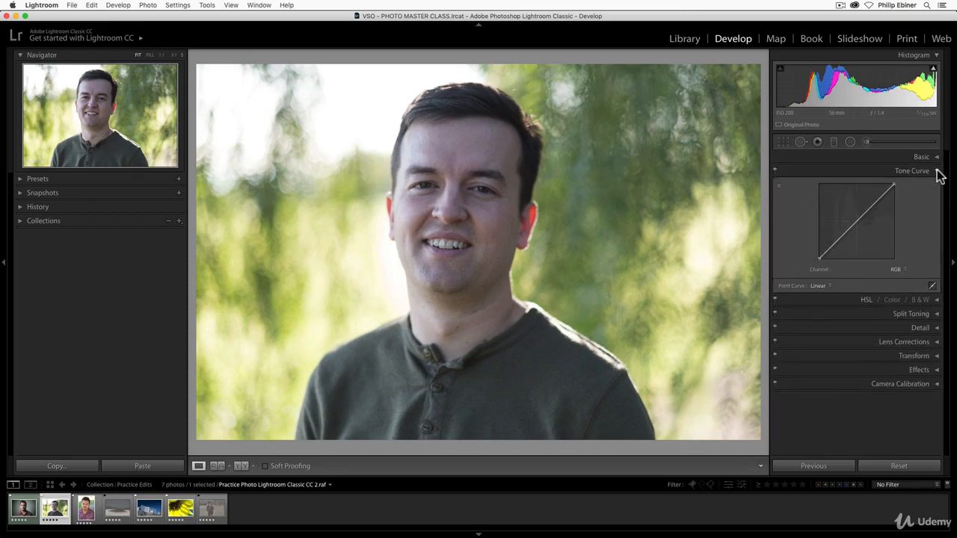
left_click(937, 171)
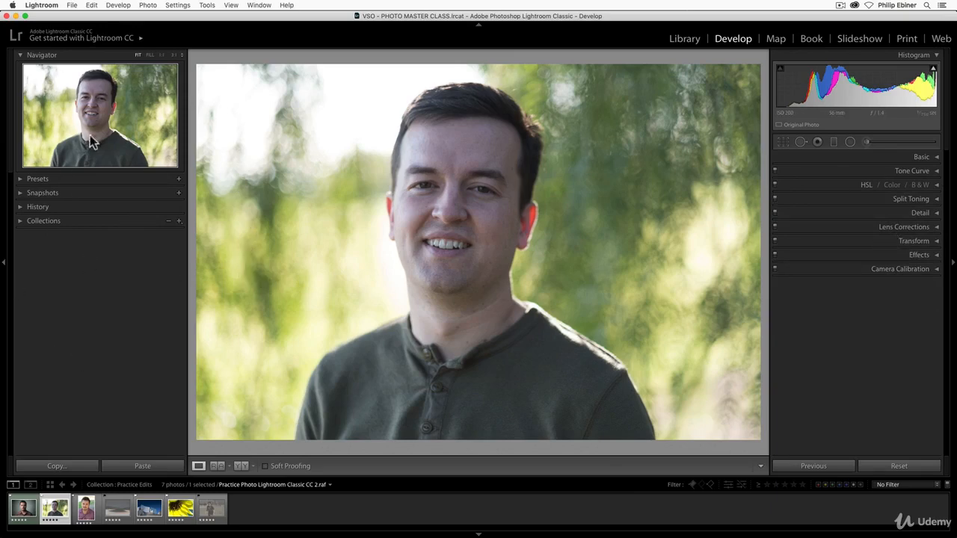
Hide the Navigator and presets area, the module picker and the filmstrip to enlarge the portrait
left_click(3, 267)
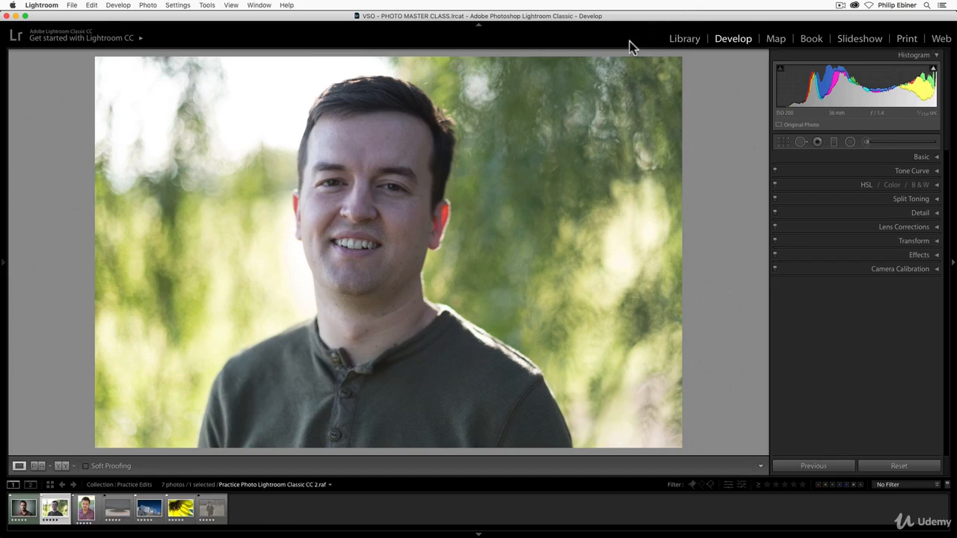
left_click(477, 25)
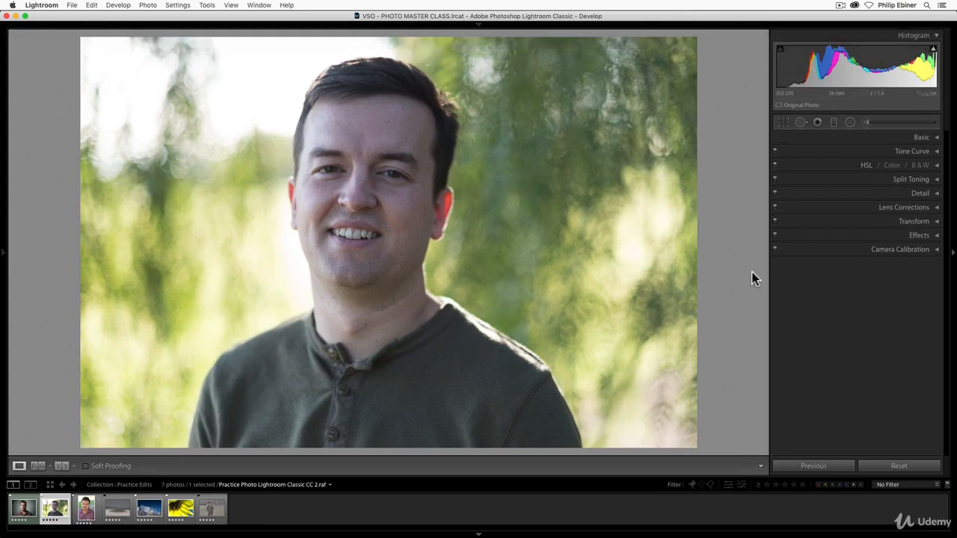
left_click(479, 534)
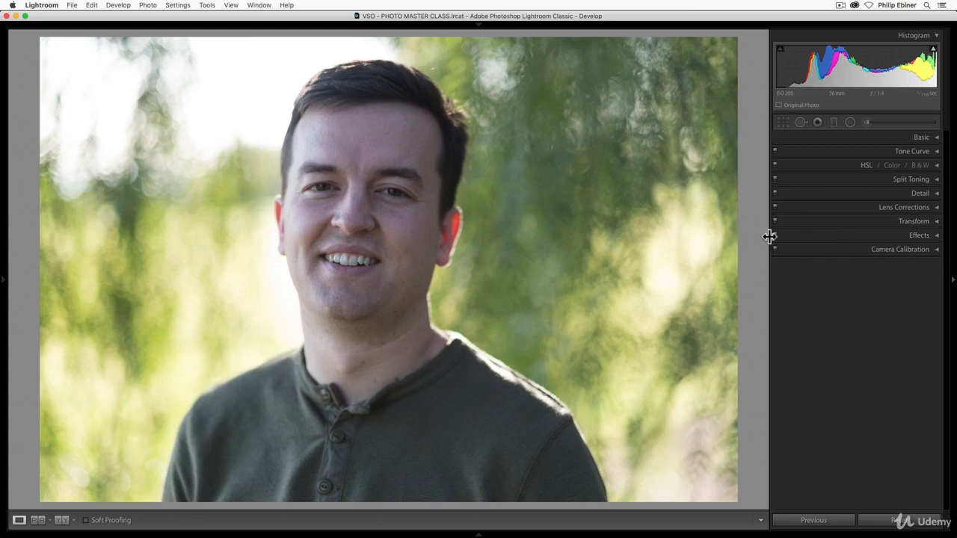
Crop the portrait freely to a wide, short strip framing the man's face and apply the crop
left_click(784, 123)
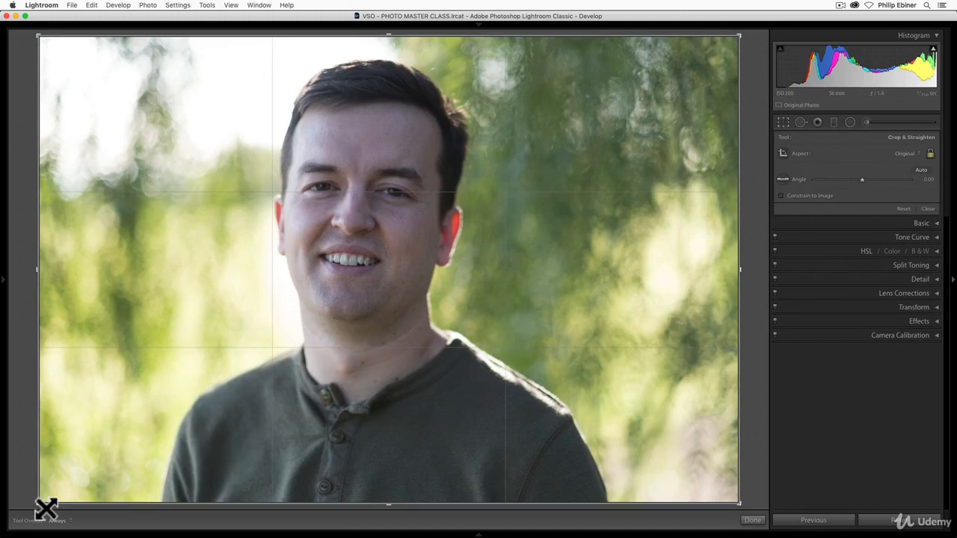
mouse_move(732, 32)
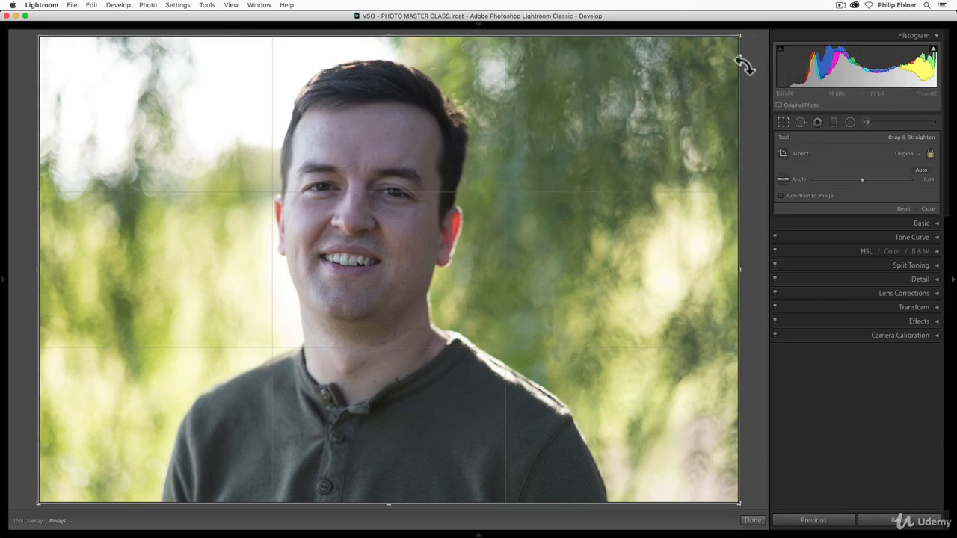
left_click_drag(748, 44, 786, 34)
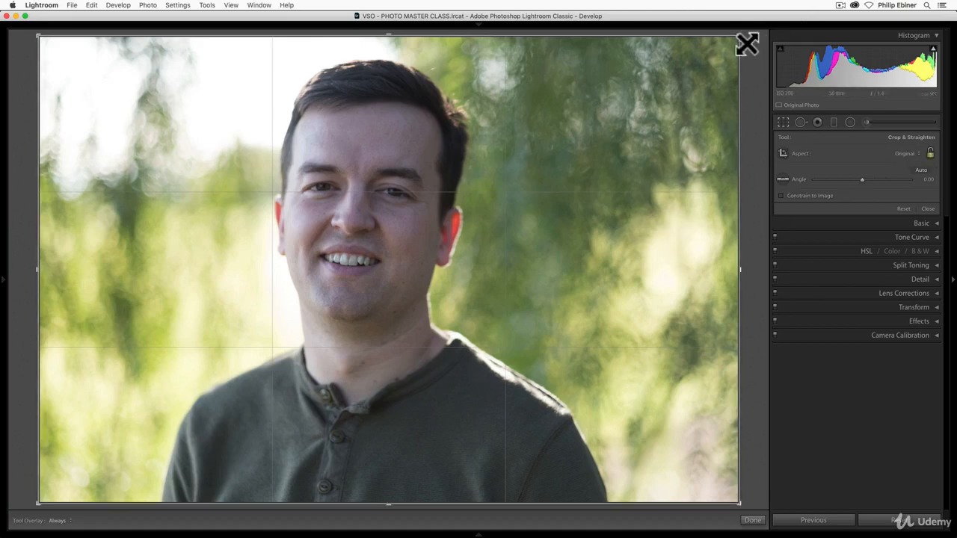
left_click_drag(746, 44, 722, 184)
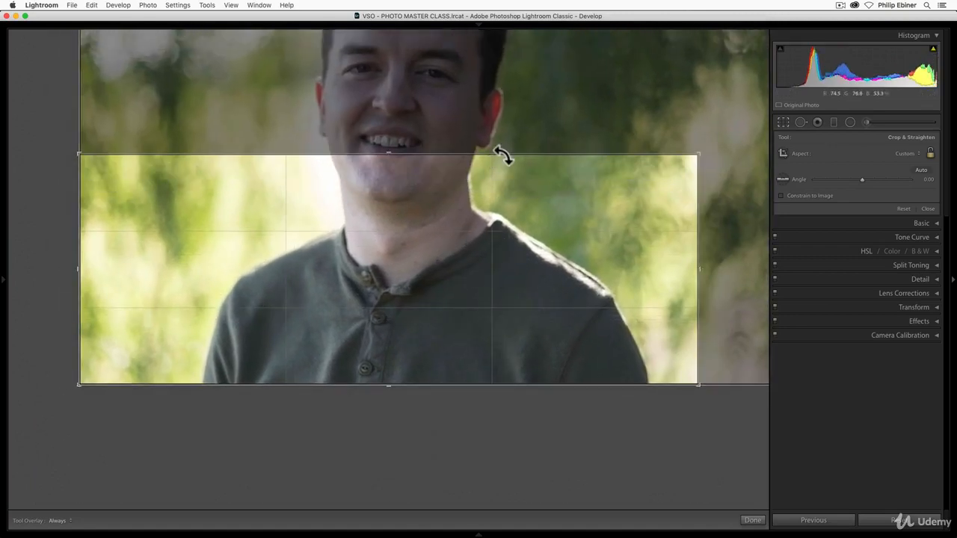
left_click_drag(474, 194, 366, 341)
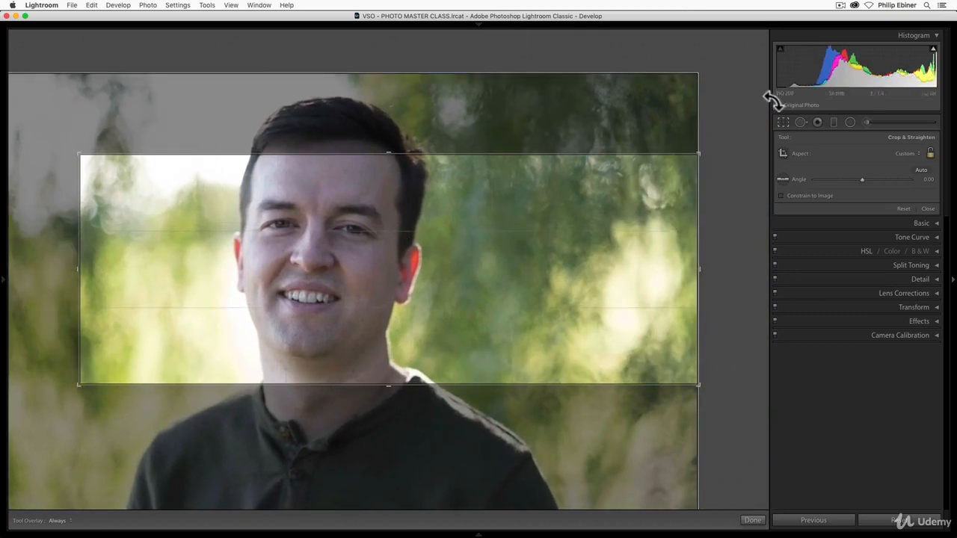
mouse_move(762, 532)
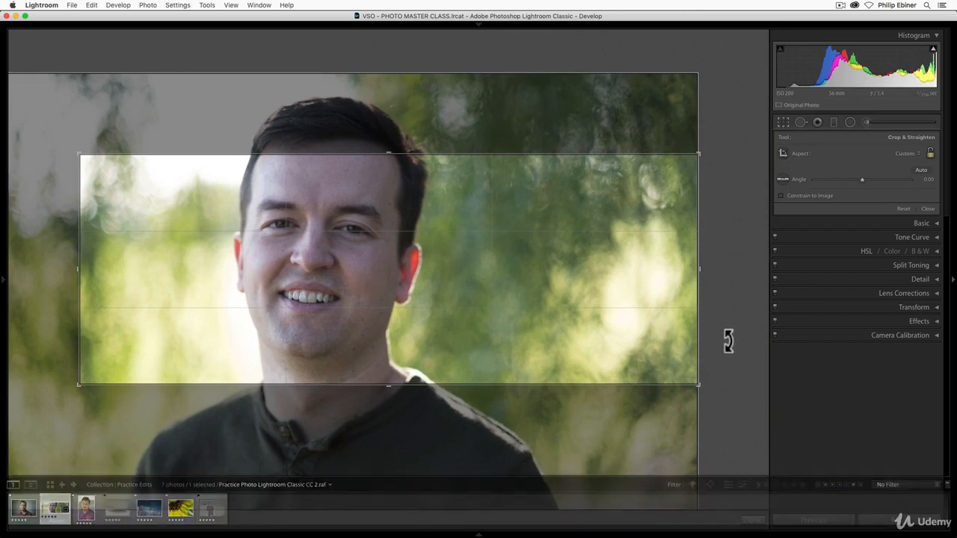
key("Return")
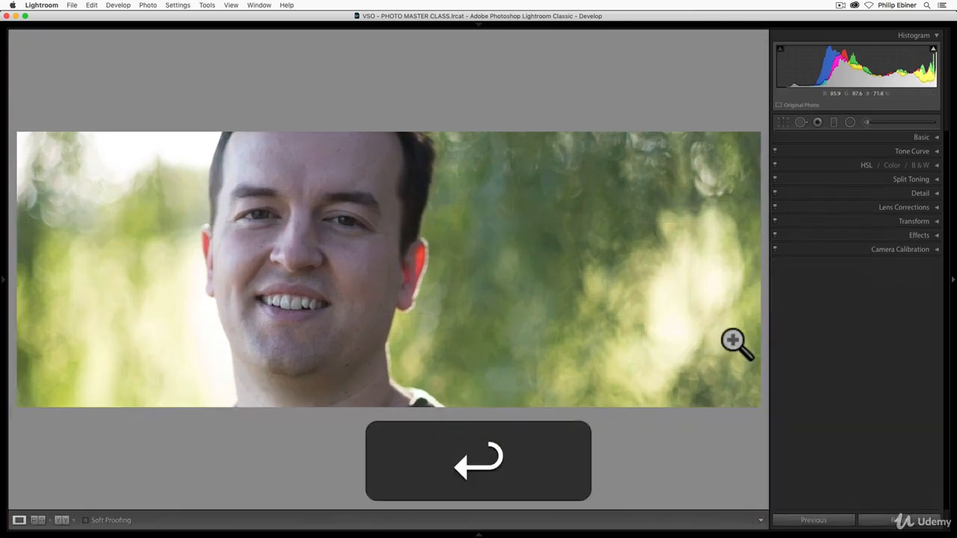
Reopen the portrait's crop and set its aspect ratio to As Shot
left_click(783, 124)
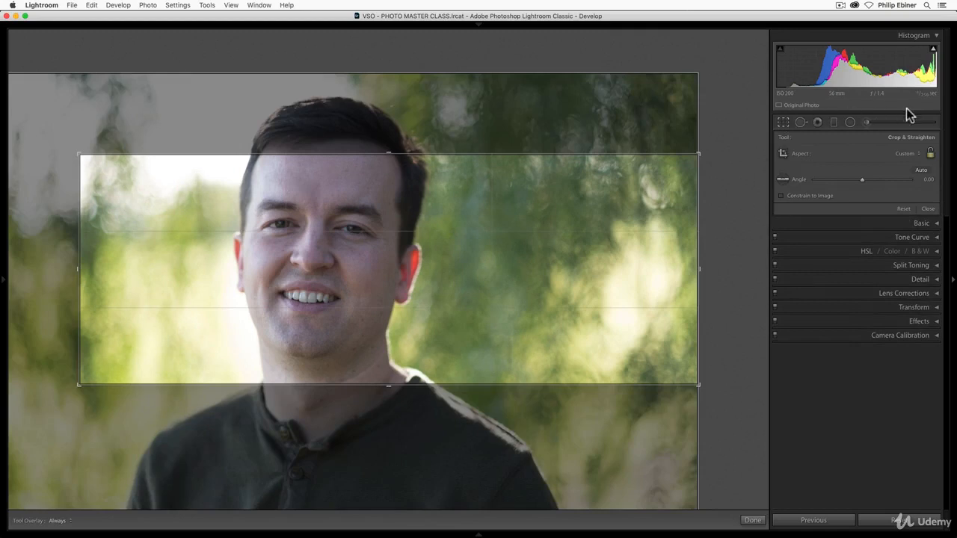
left_click(909, 154)
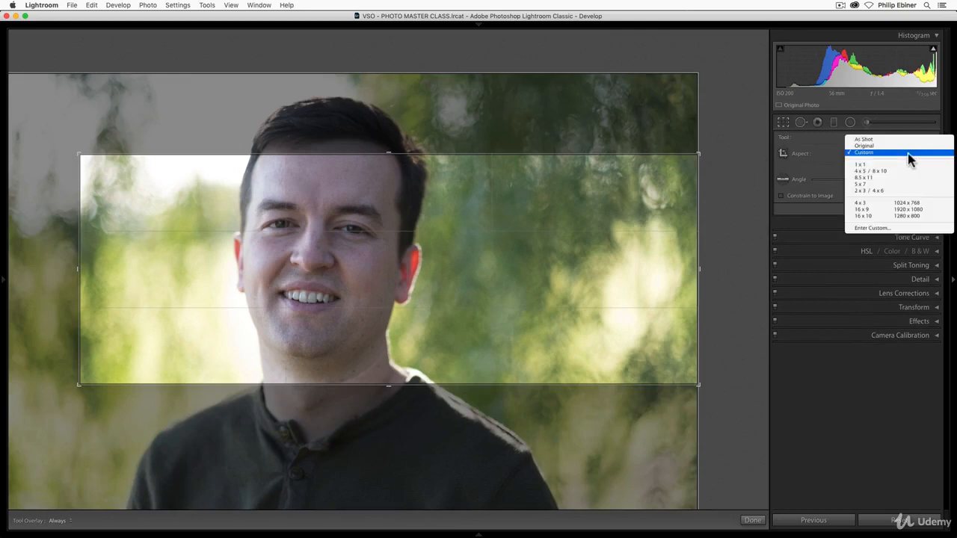
left_click(907, 153)
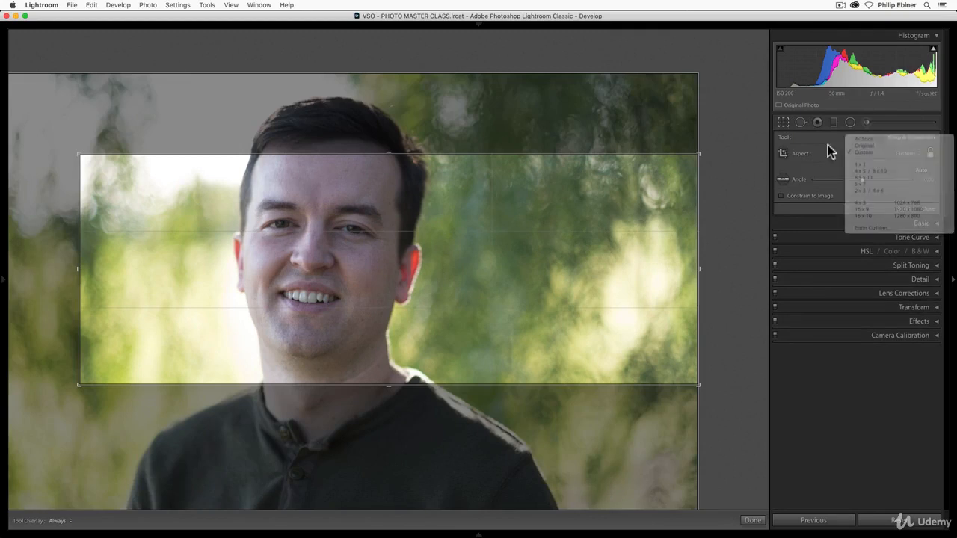
left_click(909, 154)
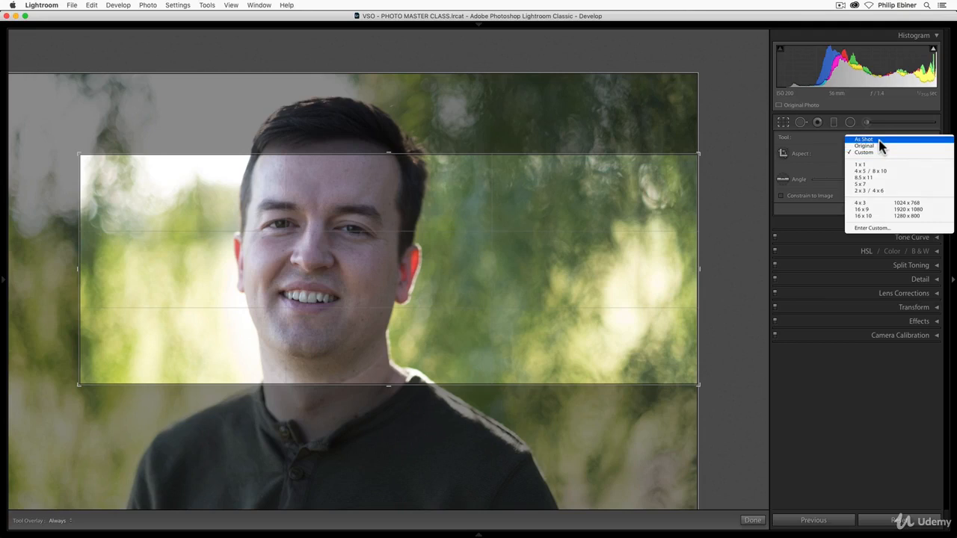
left_click(879, 141)
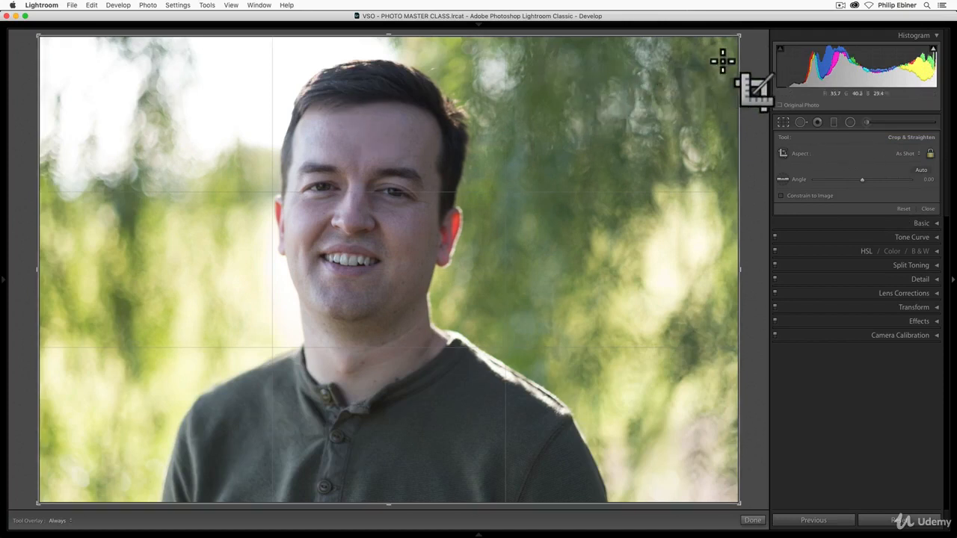
Tighten the crop, set its aspect ratio to 16 x 9 and reposition the photo within the frame
left_click_drag(739, 36, 716, 75)
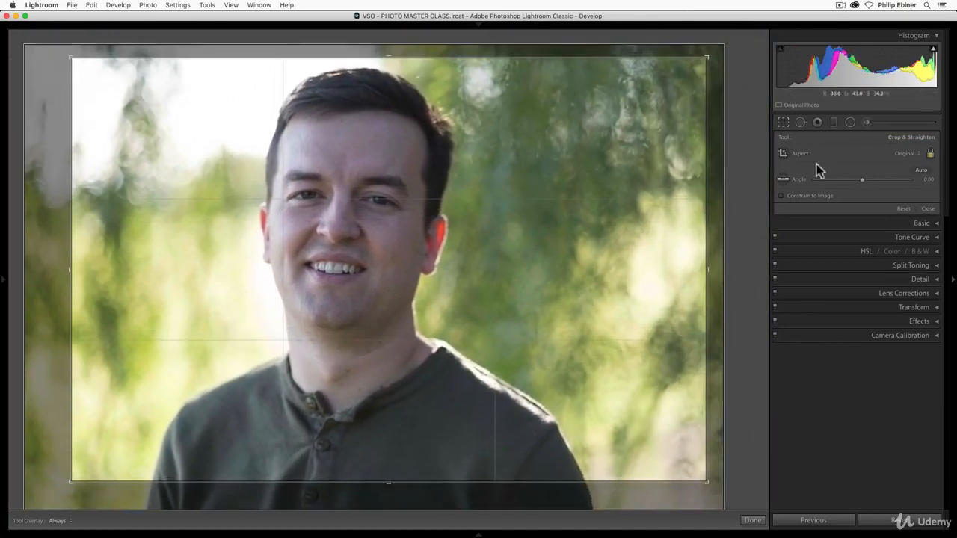
left_click(913, 153)
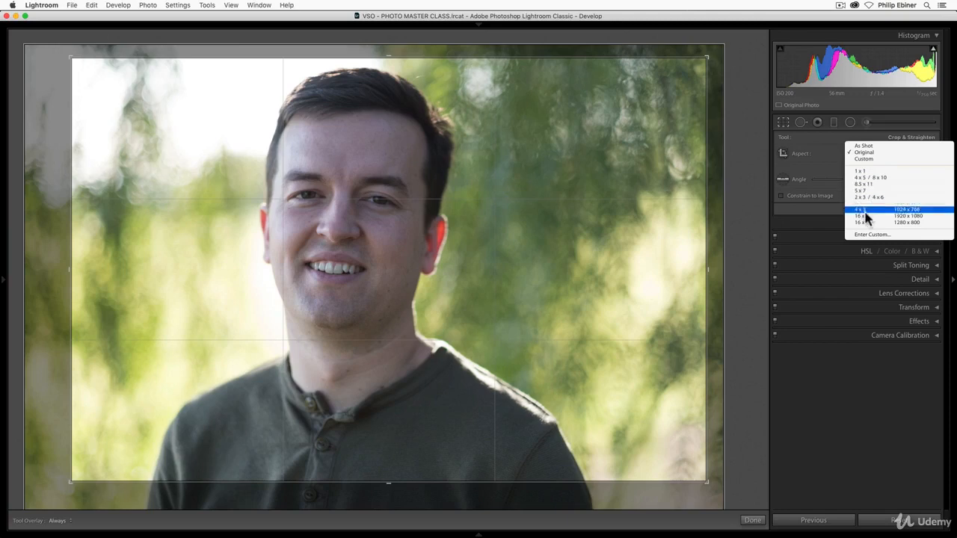
left_click(909, 218)
left_click_drag(399, 197, 331, 227)
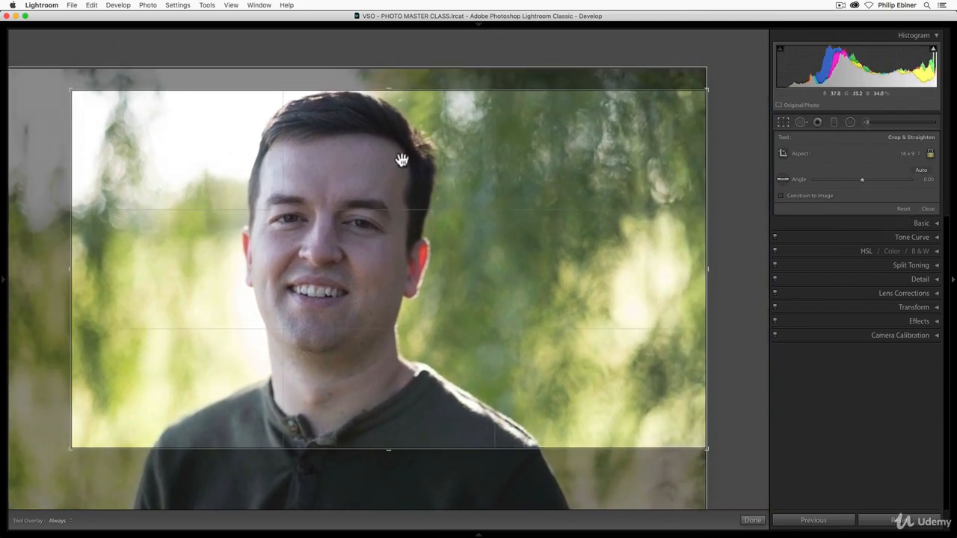
Reset the crop to As Shot, then crop in slightly and reposition the man inside the frame
left_click(909, 155)
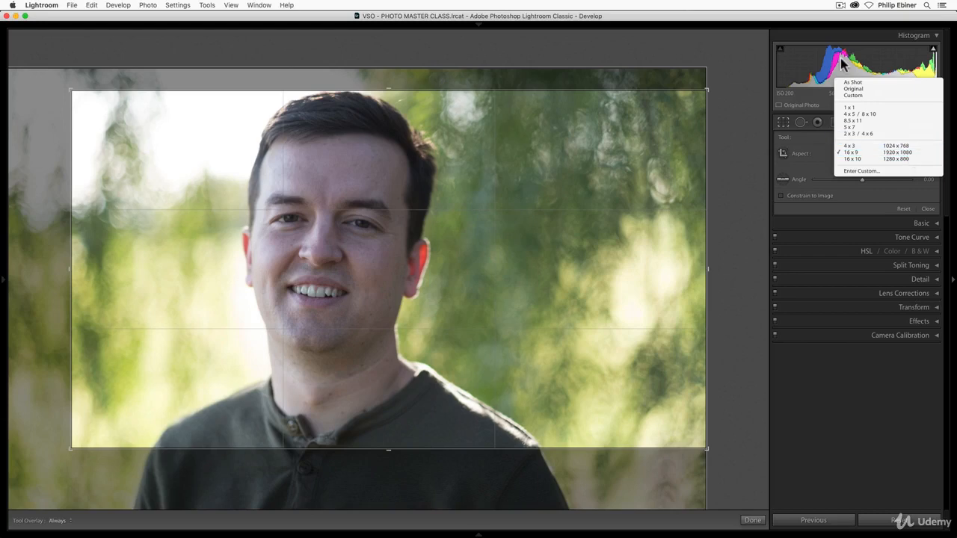
left_click(856, 83)
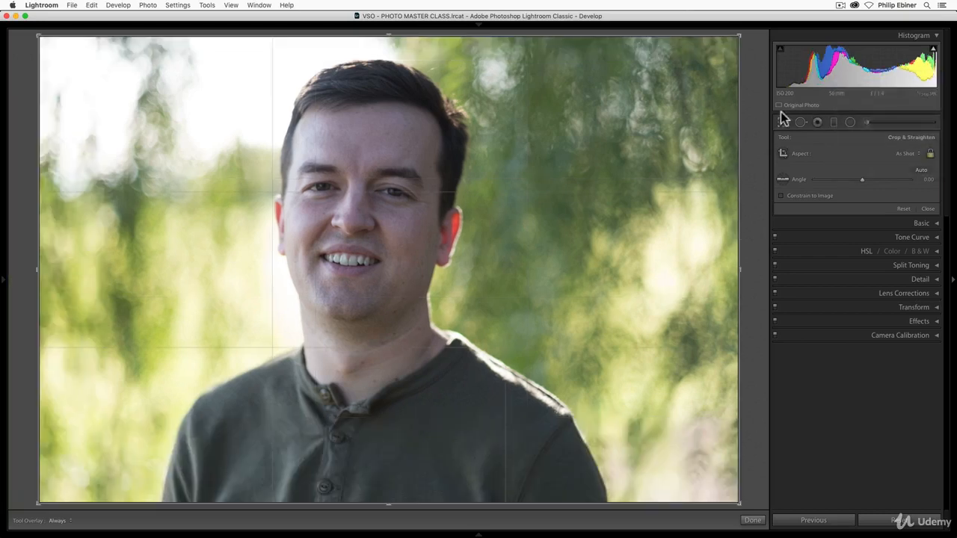
left_click_drag(42, 43, 83, 65)
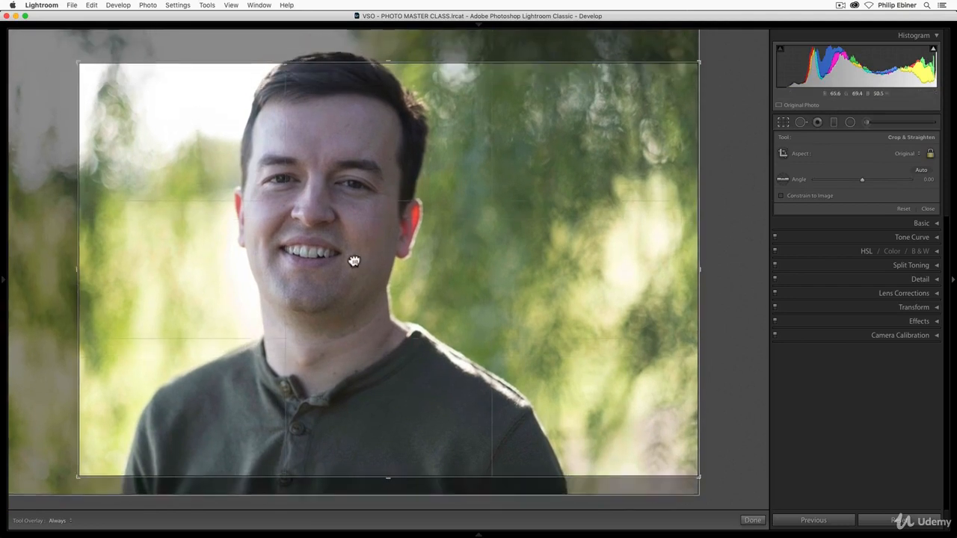
left_click_drag(354, 261, 305, 280)
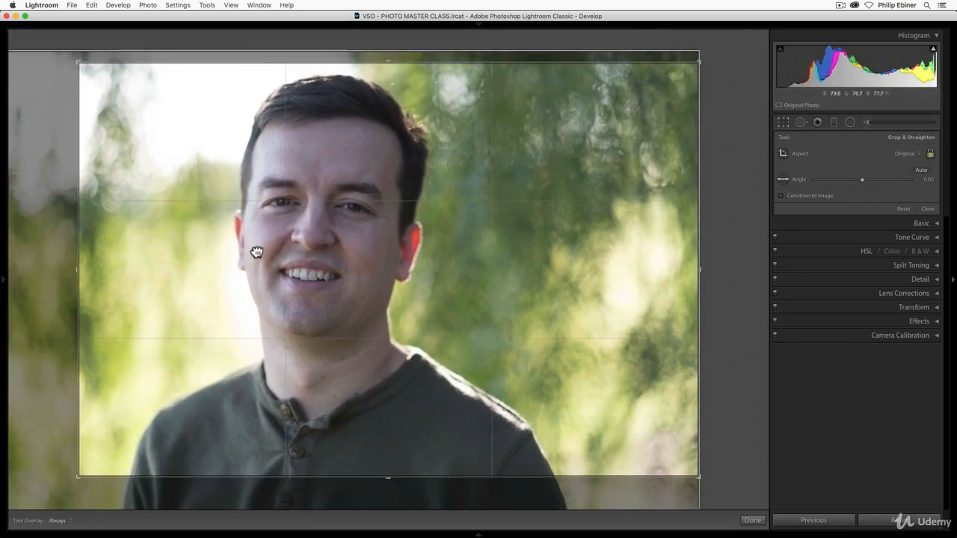
left_click_drag(294, 309, 575, 316)
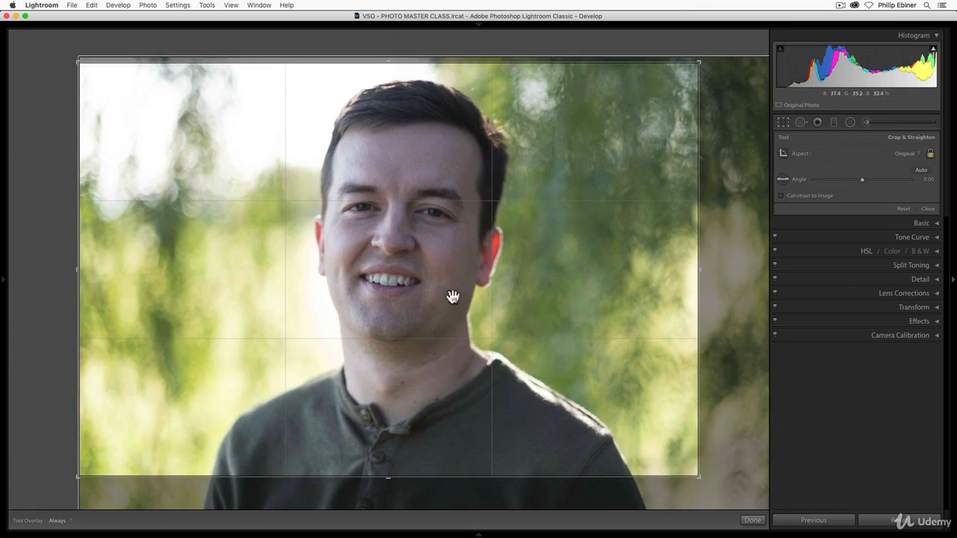
Tighten the crop further and shift the photo so the man's hair reaches the frame's upper edge
left_click_drag(695, 67, 665, 85)
left_click_drag(592, 195, 597, 189)
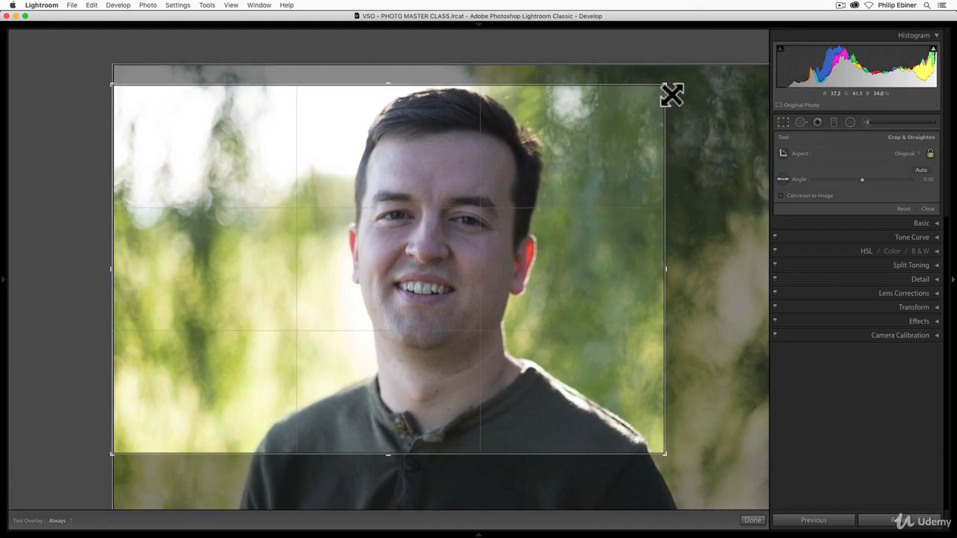
left_click_drag(670, 93, 675, 91)
left_click_drag(538, 164, 541, 157)
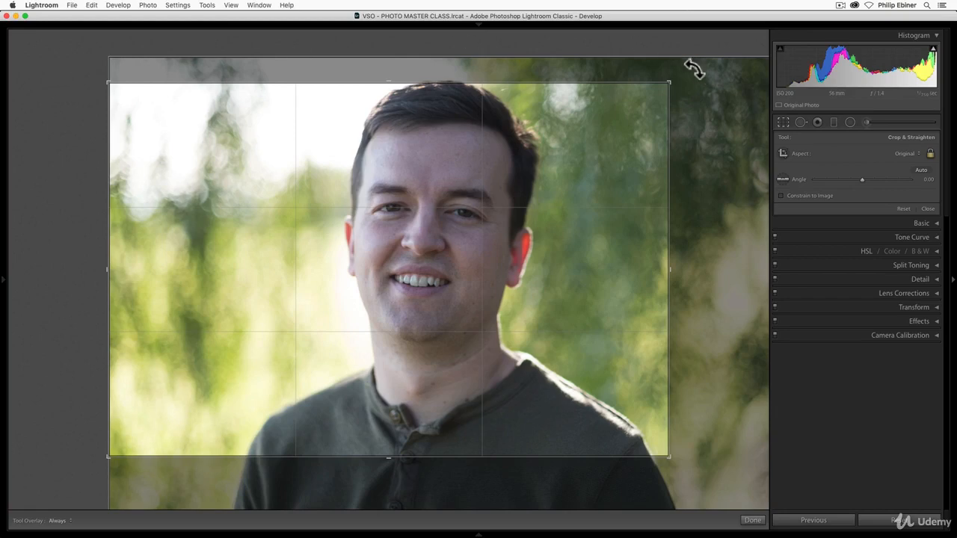
Rotate the portrait within the crop to an angle of about -1.03 and adjust its position
mouse_move(708, 84)
left_mouse_down()
mouse_move(722, 94)
mouse_move(725, 156)
mouse_move(653, 30)
mouse_move(712, 88)
mouse_move(710, 74)
left_mouse_up()
left_click_drag(515, 158, 530, 168)
left_click_drag(406, 219, 407, 211)
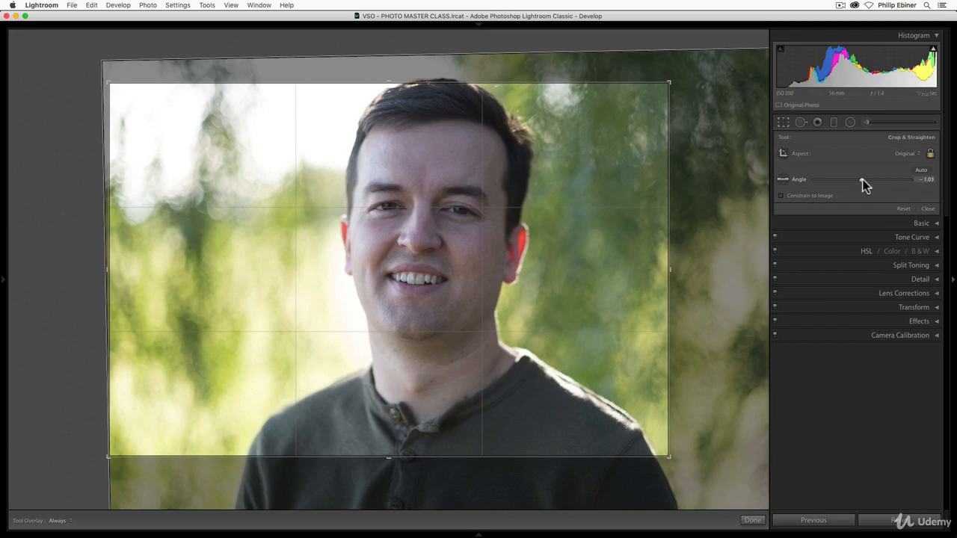
Try a strong tilt of about -14.25 on the crop angle and undo it
mouse_move(862, 181)
left_mouse_down()
mouse_move(836, 181)
mouse_move(891, 181)
mouse_move(847, 181)
left_mouse_up()
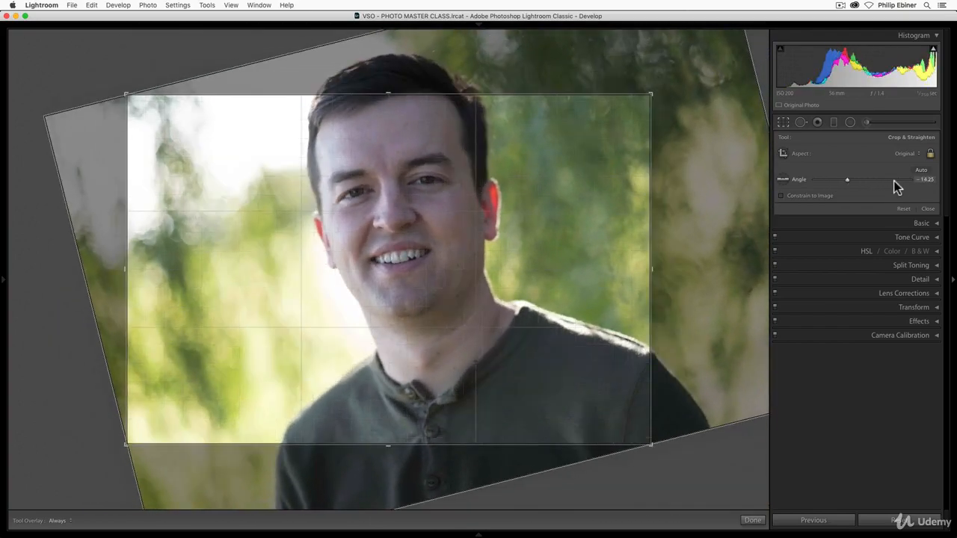
key("super+z")
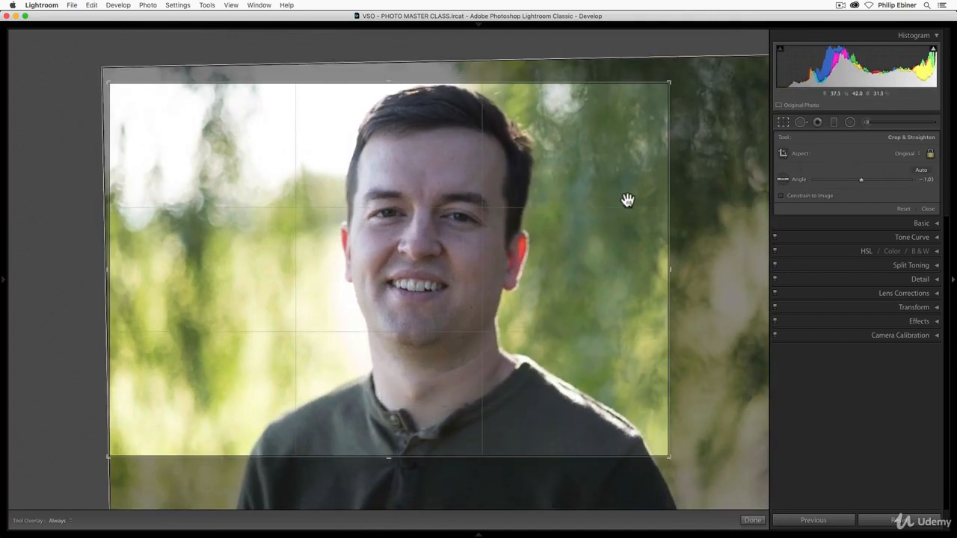
Apply the crop to the portrait and show the filmstrip again
key("Return")
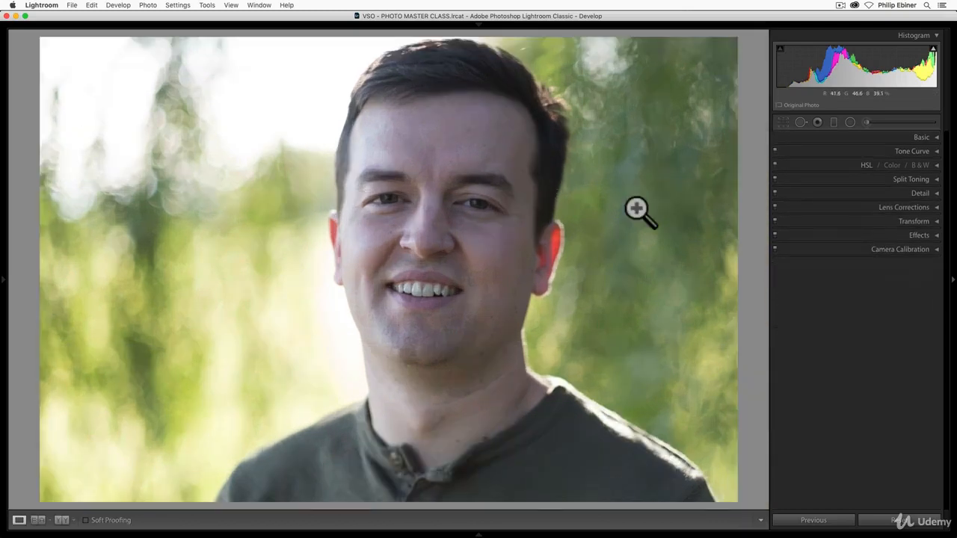
left_click(478, 533)
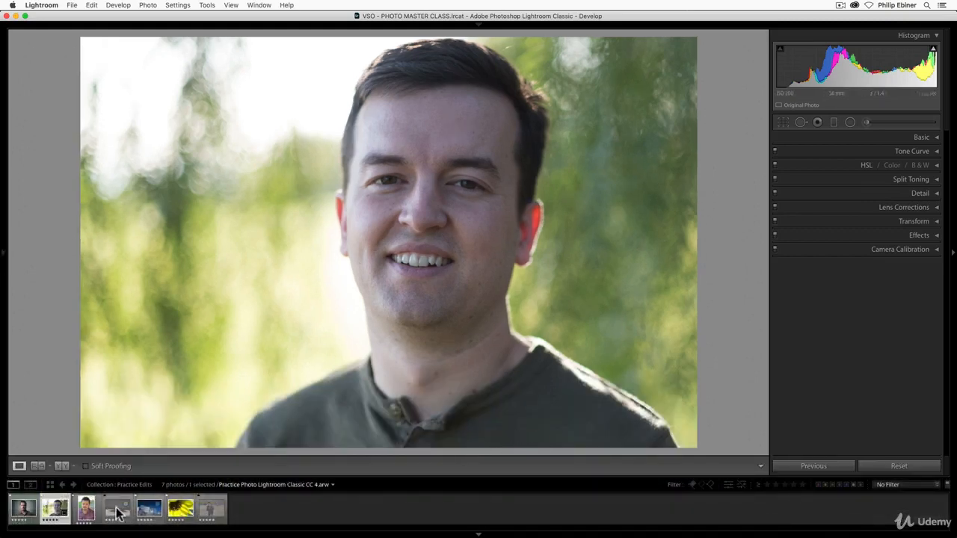
View the blurred photo of the walking man and the night road photo with light trails from the practice collection
left_click(215, 510)
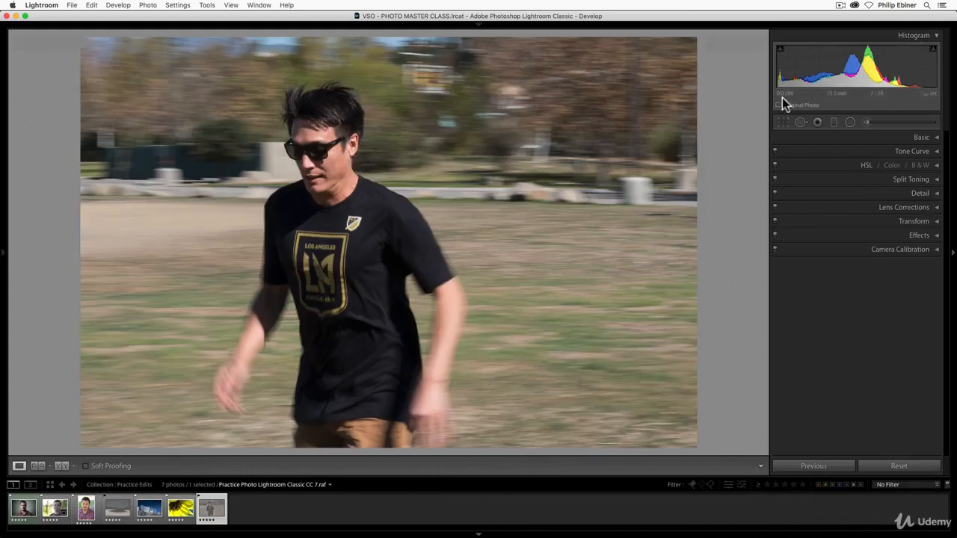
key("F7")
left_click(123, 512)
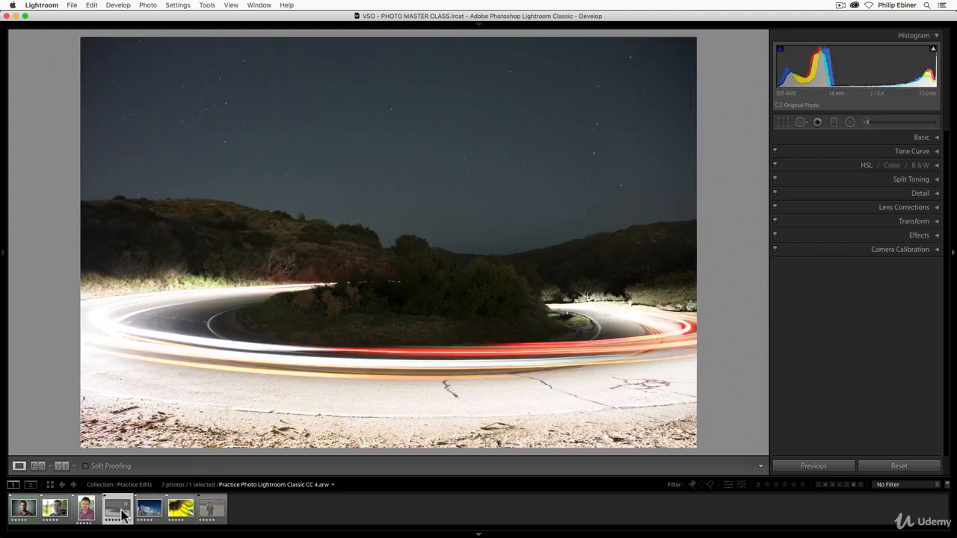
Straighten the walking man's photo along the background curb line to about -0.99 with the Straighten tool, apply the crop, and reopen the smiling man's portrait
left_click(216, 511)
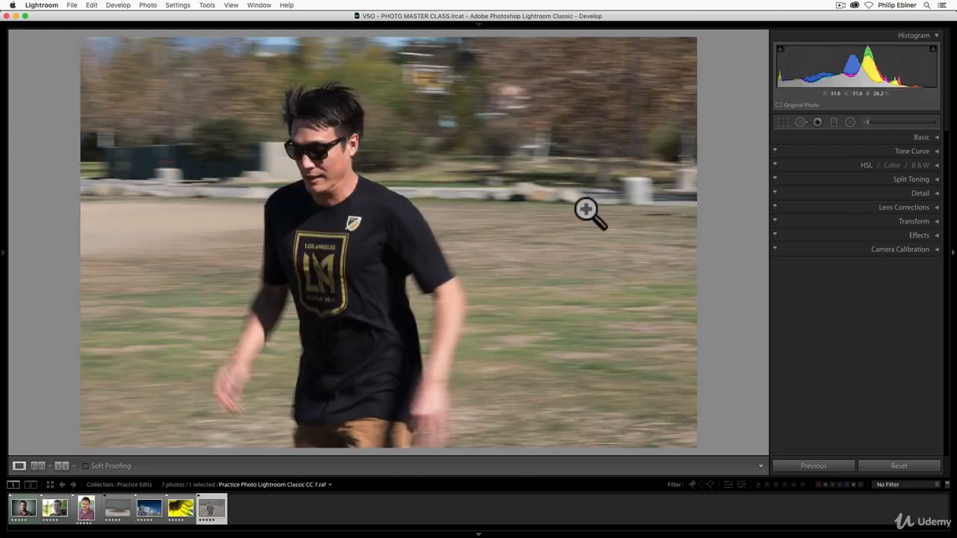
left_click(784, 122)
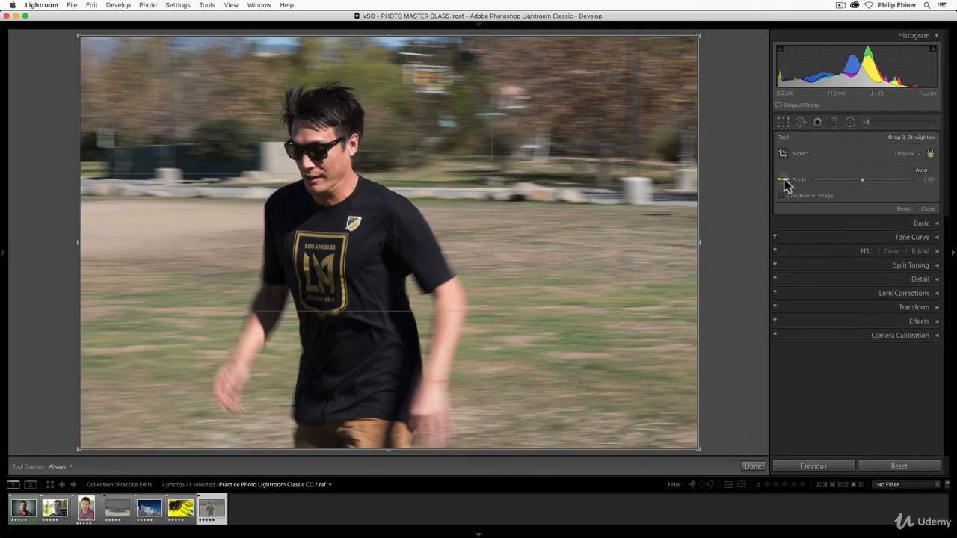
left_click(784, 180)
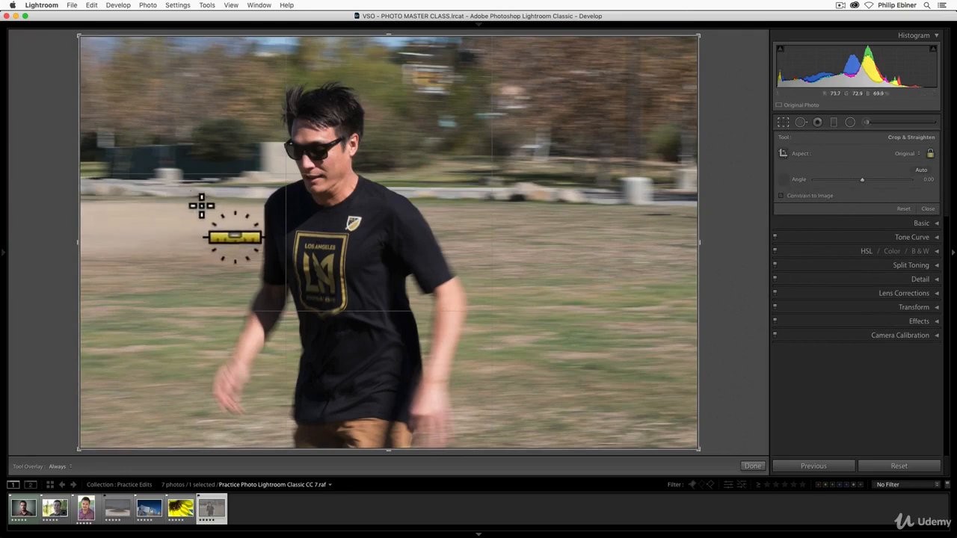
left_click_drag(192, 192, 642, 202)
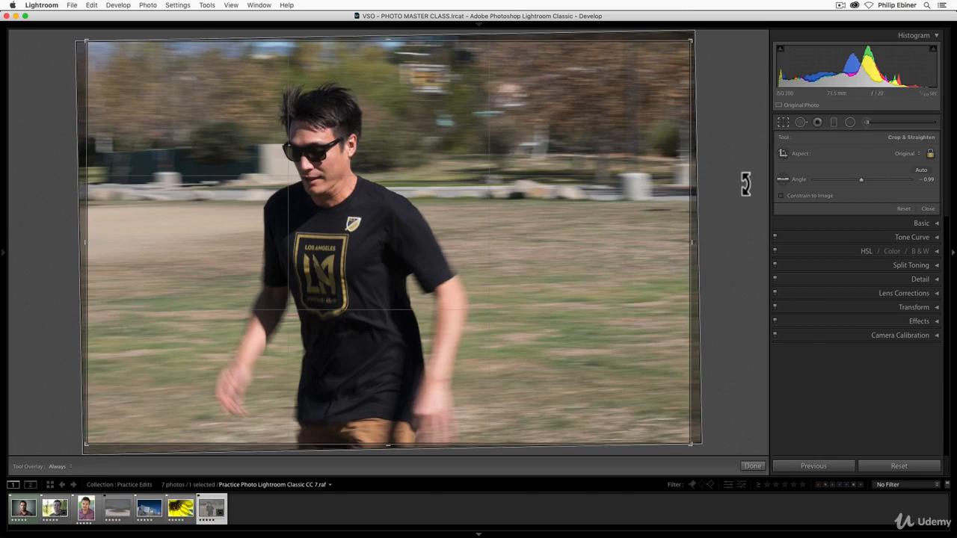
key("Return")
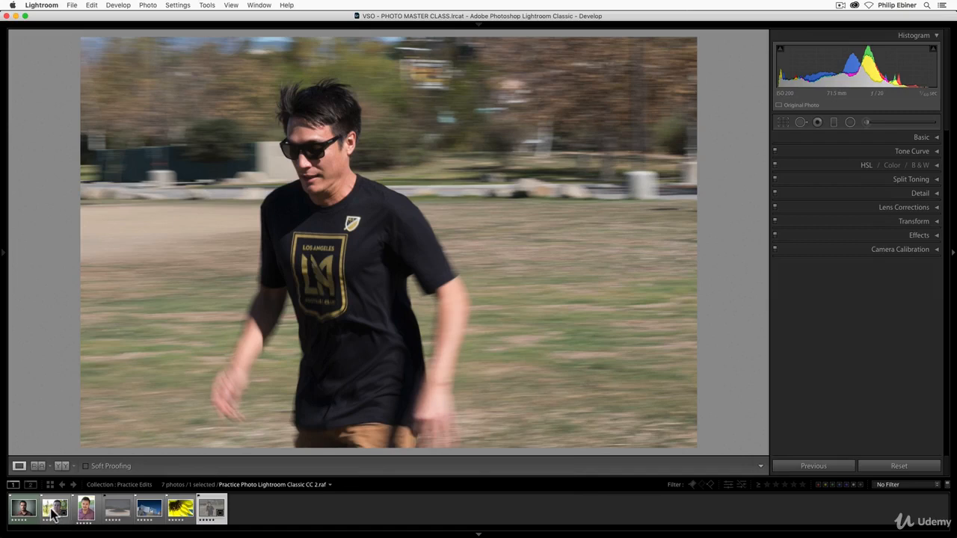
left_click(53, 510)
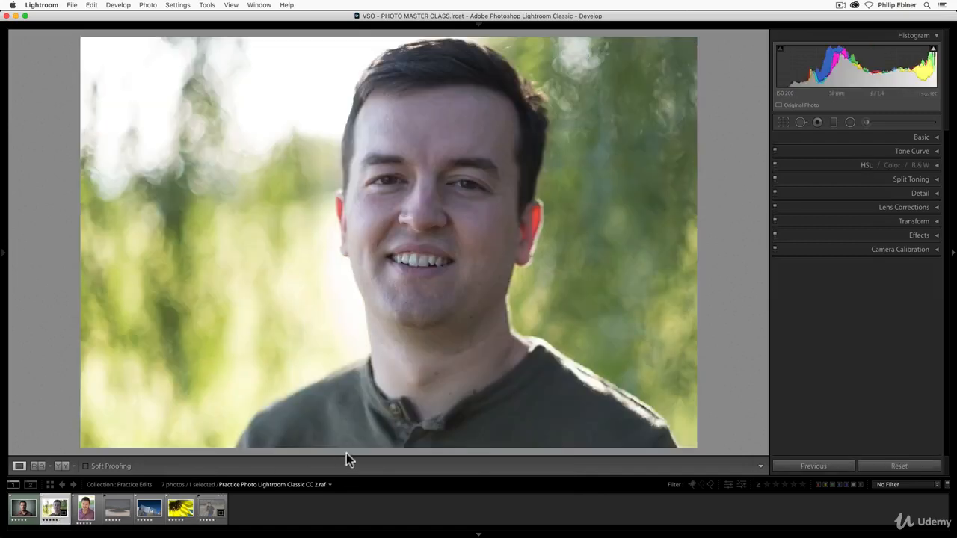